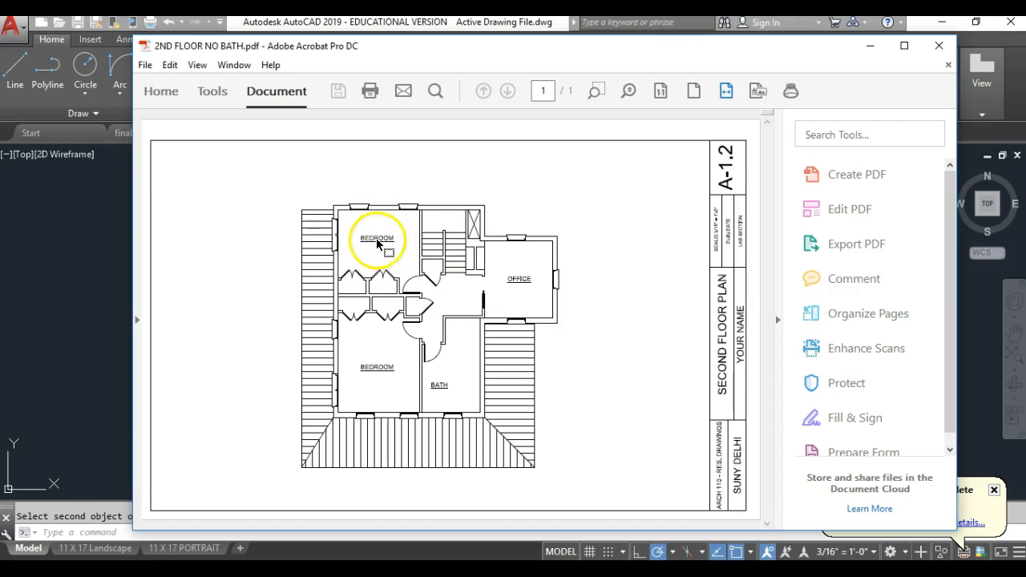
Set the second floor reference PDF aside and thaw the 0-first floor block layer in the AutoCAD drawing
mouse_move(436, 62)
left_mouse_down()
mouse_move(476, 62)
mouse_move(609, 157)
mouse_move(780, 204)
mouse_move(1025, 232)
left_mouse_up()
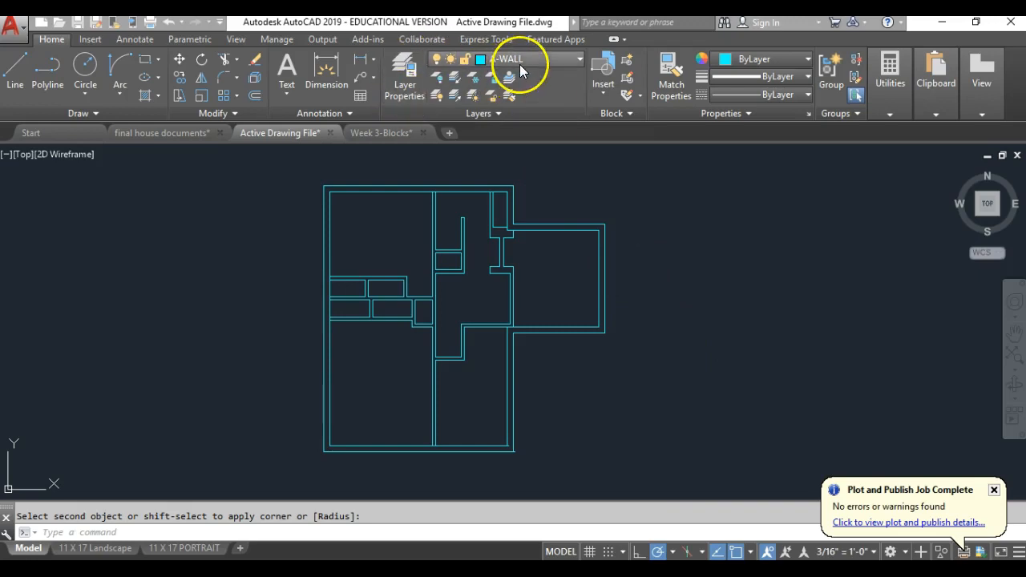
left_click(564, 60)
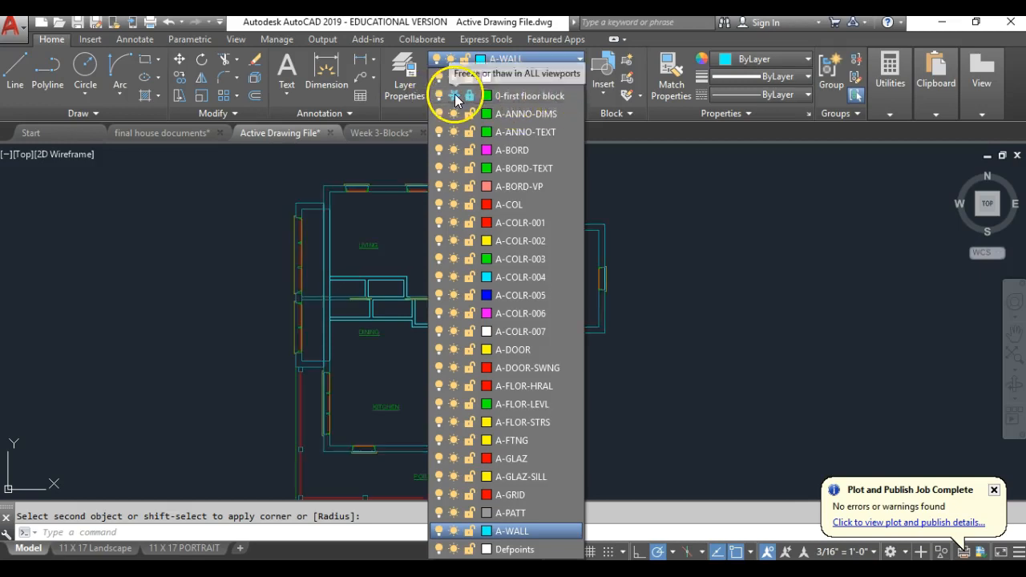
left_click(454, 96)
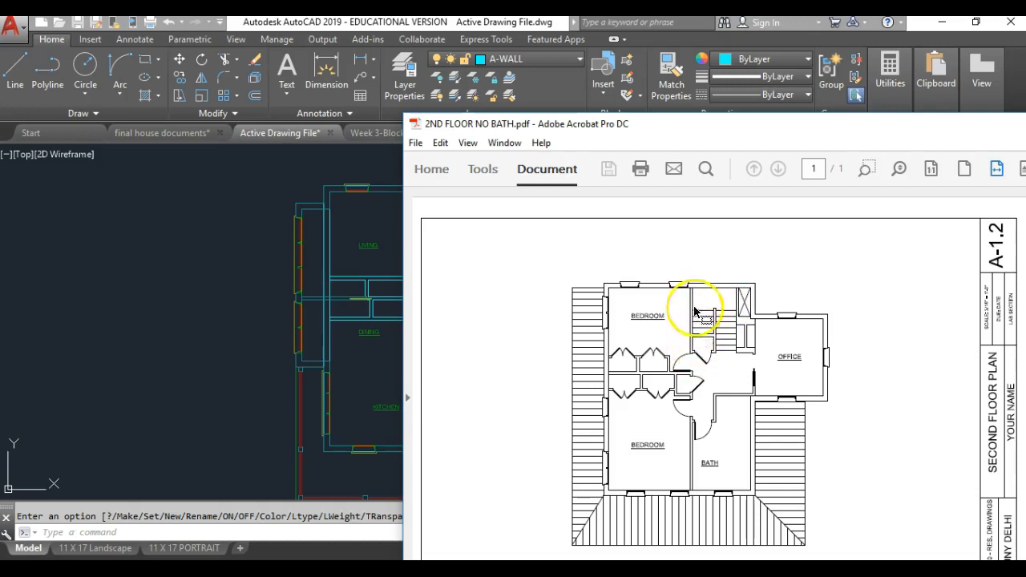
mouse_move(624, 131)
left_mouse_down()
mouse_move(854, 218)
mouse_move(855, 249)
mouse_move(829, 240)
mouse_move(717, 132)
mouse_move(582, 78)
mouse_move(1025, 120)
left_mouse_up()
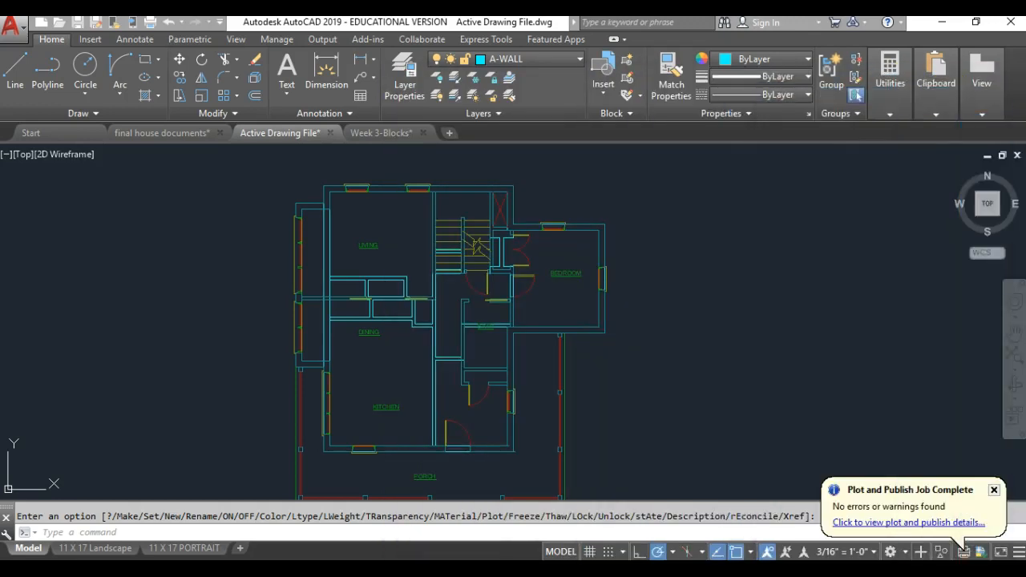
Make A-FLOR-STRS the current layer
left_click(543, 63)
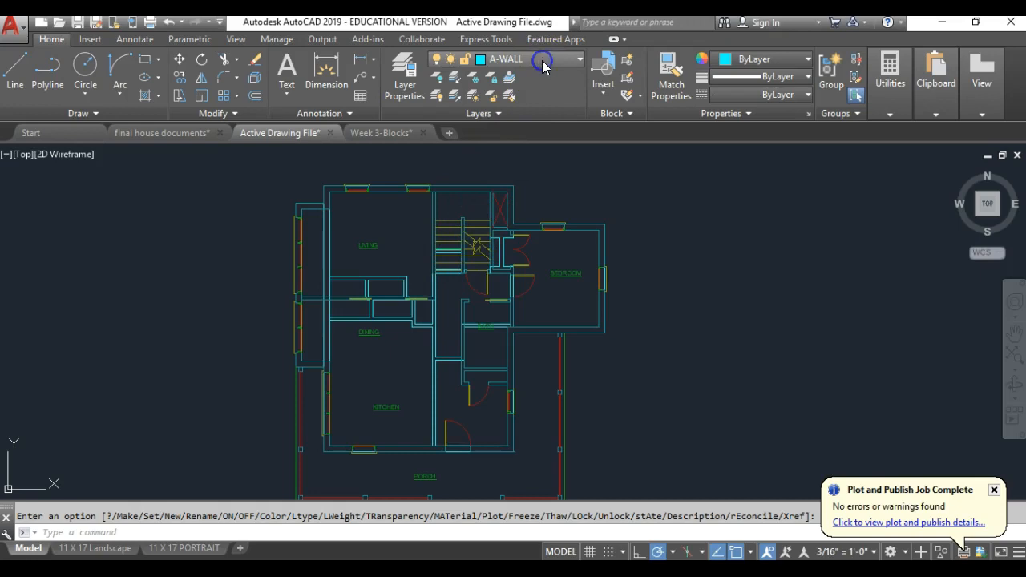
left_click(579, 62)
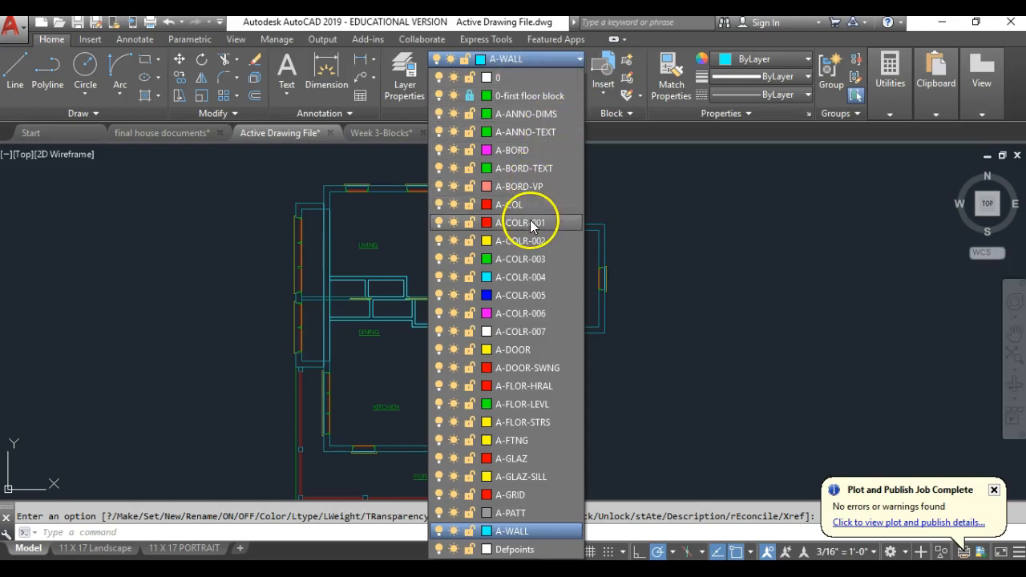
left_click(513, 422)
Trace the uppermost tread of both stair flights with lines, one on each side of the dividing wall
scroll(436, 231, "up", 5)
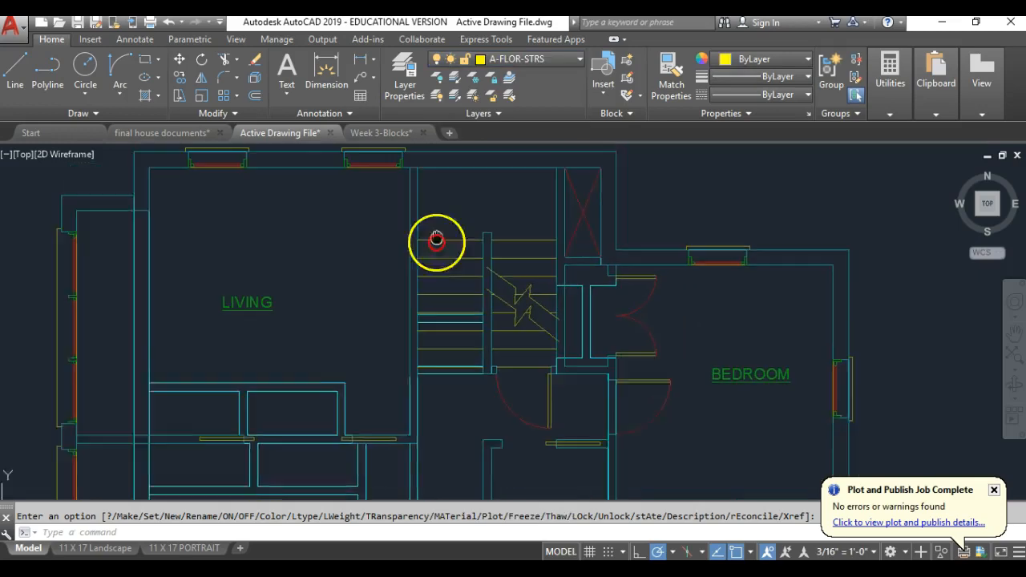
left_click(15, 65)
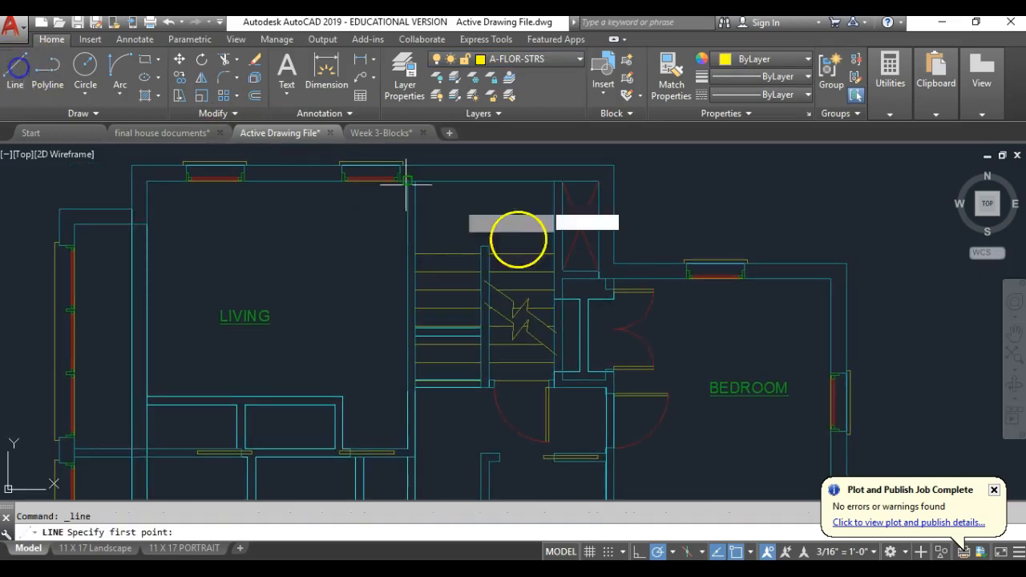
left_click(483, 254)
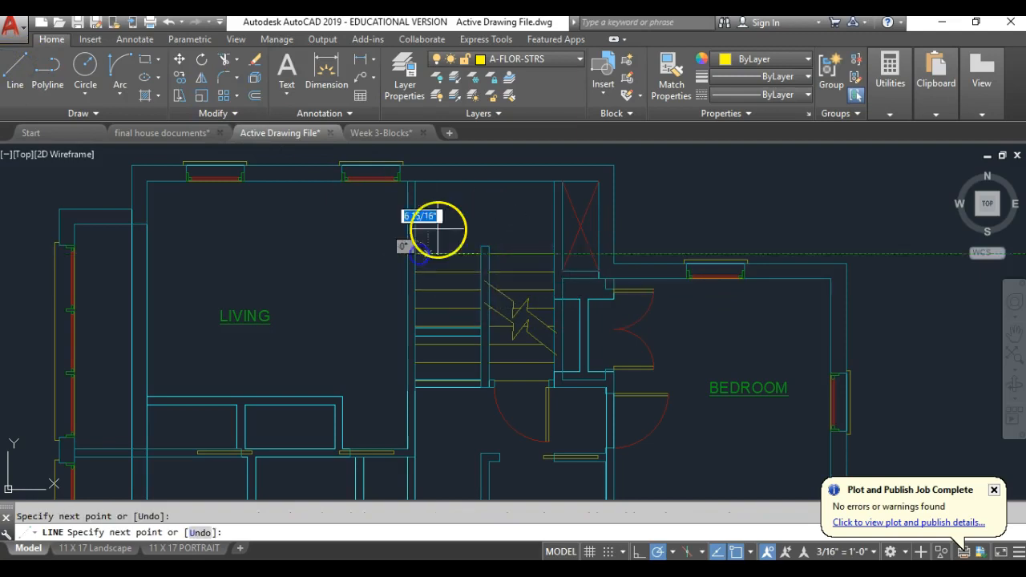
key("Return")
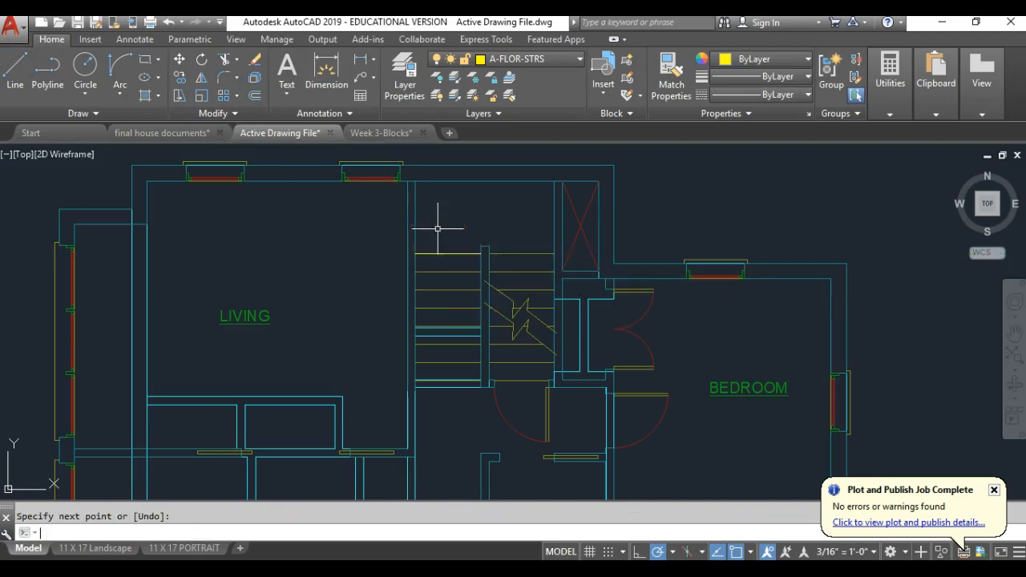
key("Return")
left_click(484, 246)
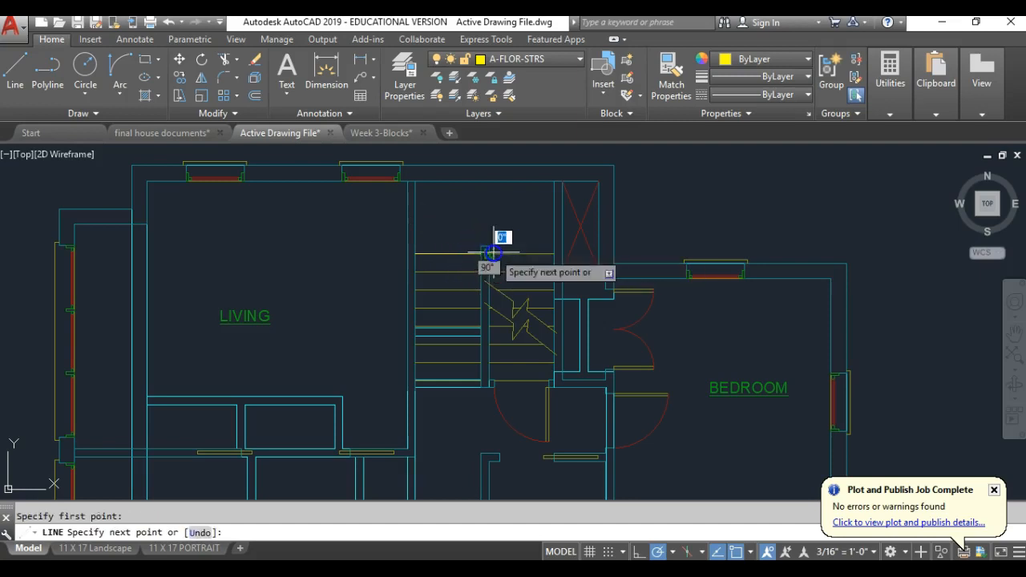
left_click(553, 253)
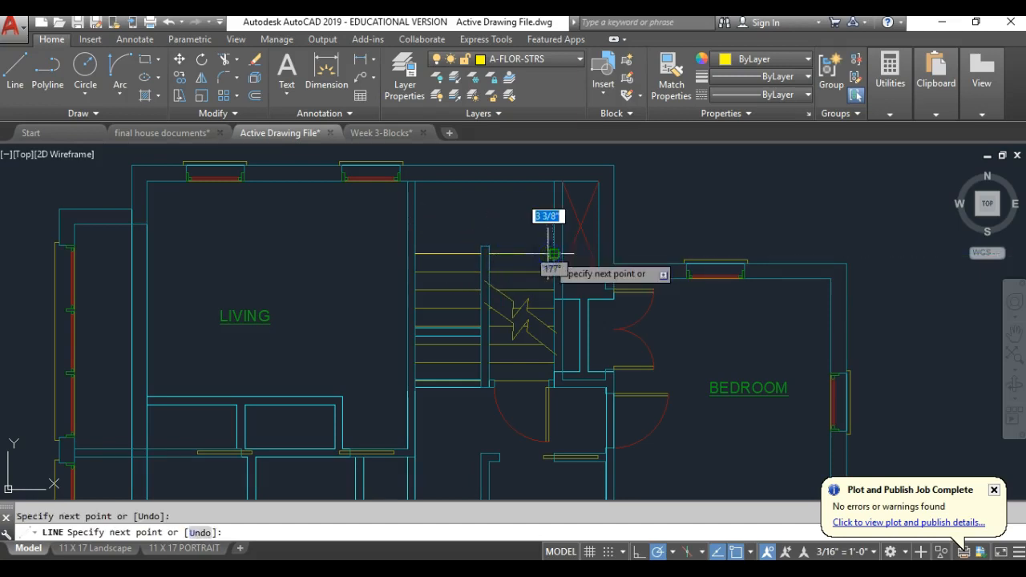
key("Return")
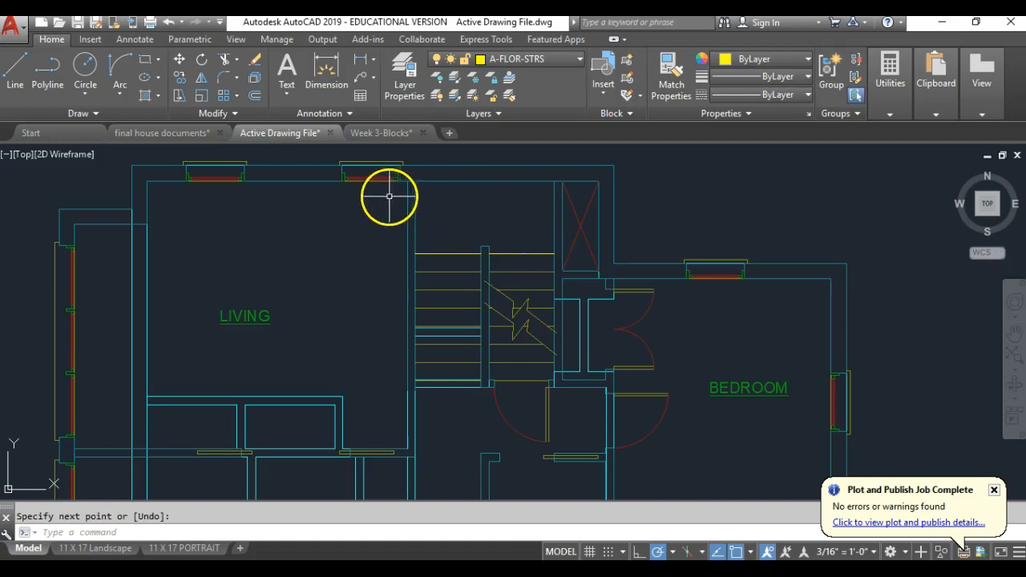
Offset the left flight's traced tread line down to the closet wall, picking the spacing from two adjacent treads
left_click(255, 96)
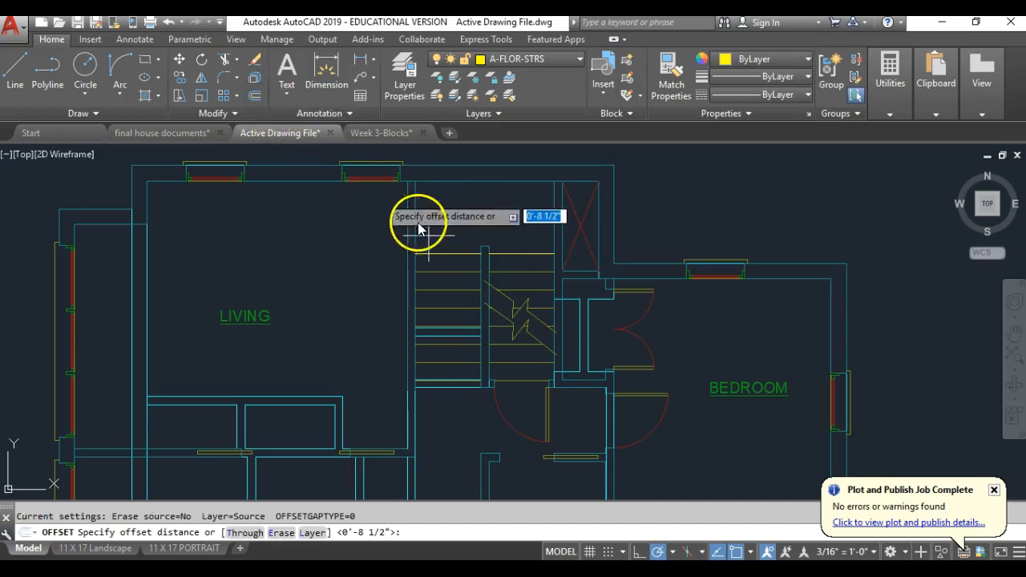
left_click(447, 272)
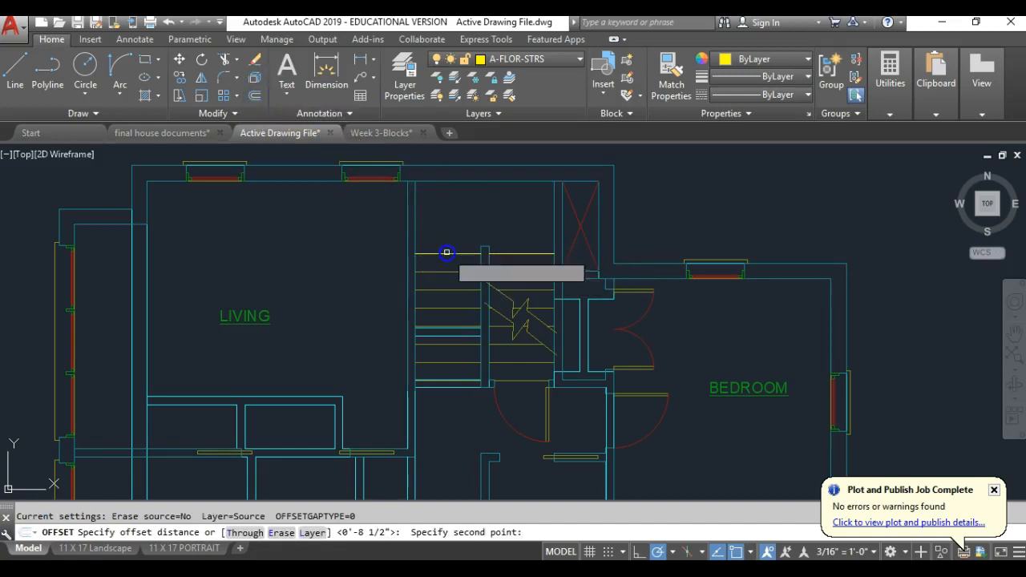
left_click(446, 253)
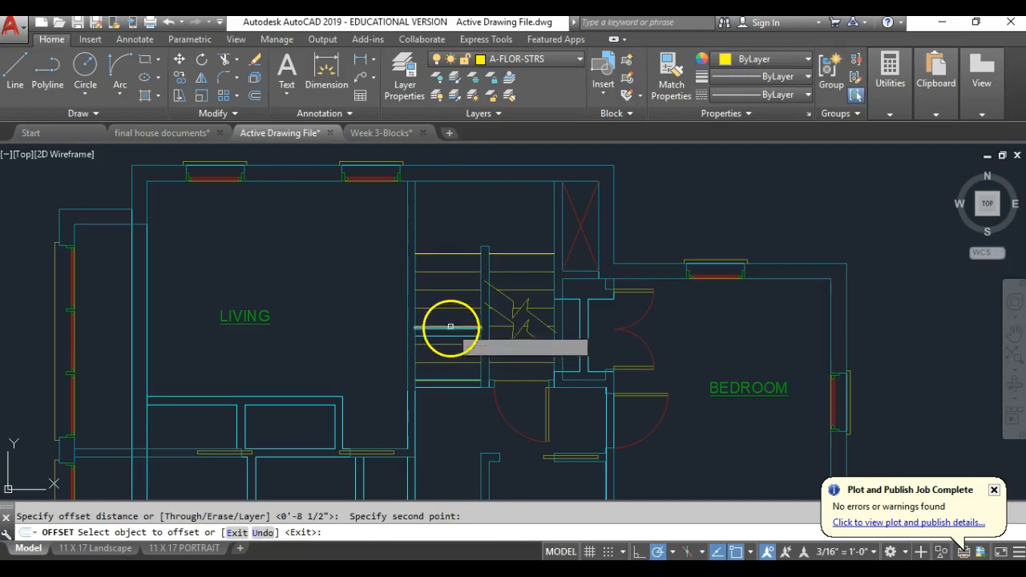
left_click(458, 253)
left_click(456, 272)
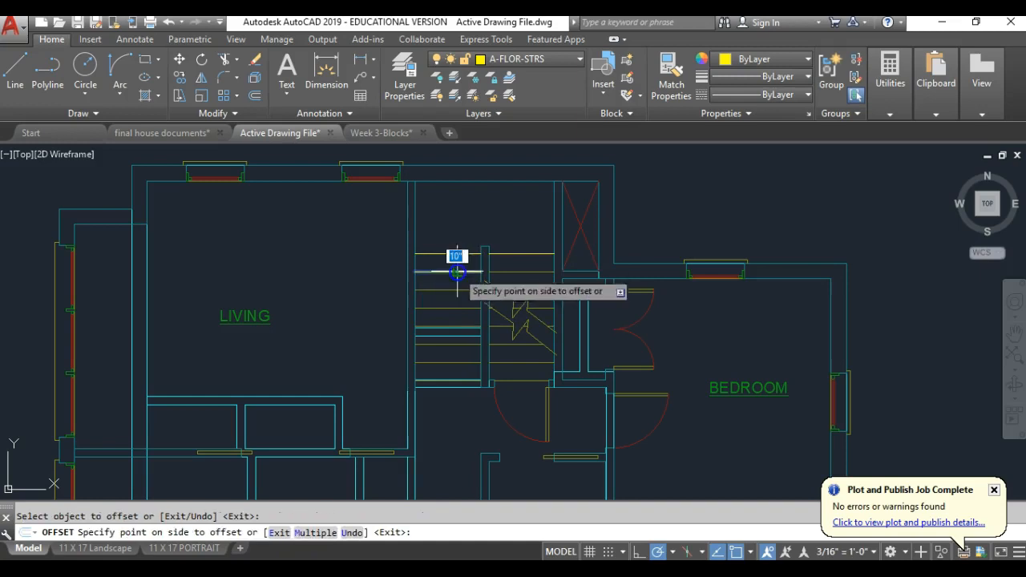
left_click(450, 293)
left_click(450, 290)
left_click(435, 346)
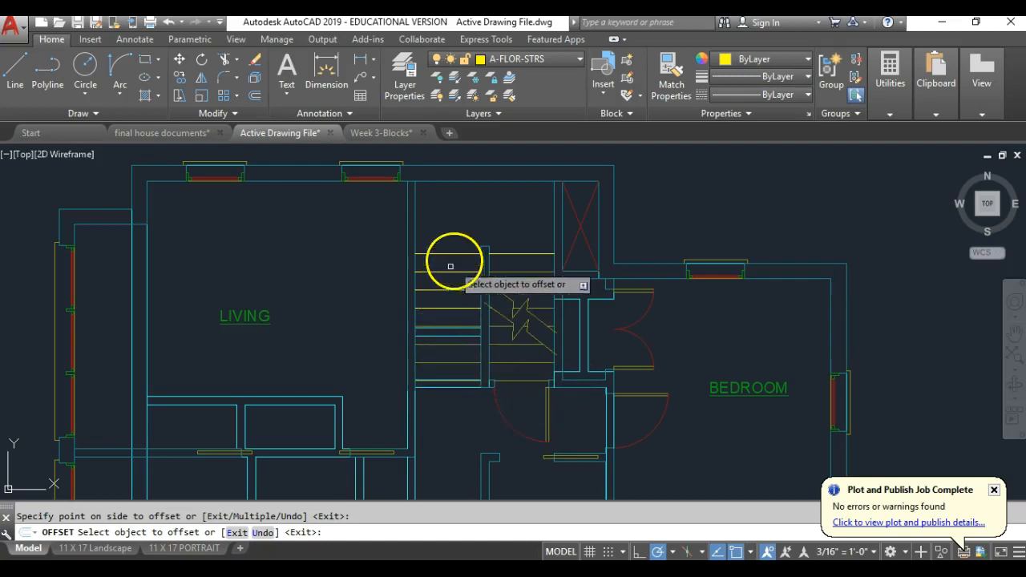
Offset the right flight's traced tread line repeatedly at the same spacing down to the last tread by the door
left_click(520, 254)
left_click(518, 271)
left_click(522, 320)
left_click(525, 330)
left_click(528, 295)
left_click(527, 319)
left_click(529, 309)
left_click(530, 340)
left_click(518, 346)
left_click(521, 338)
left_click(517, 343)
left_click(515, 381)
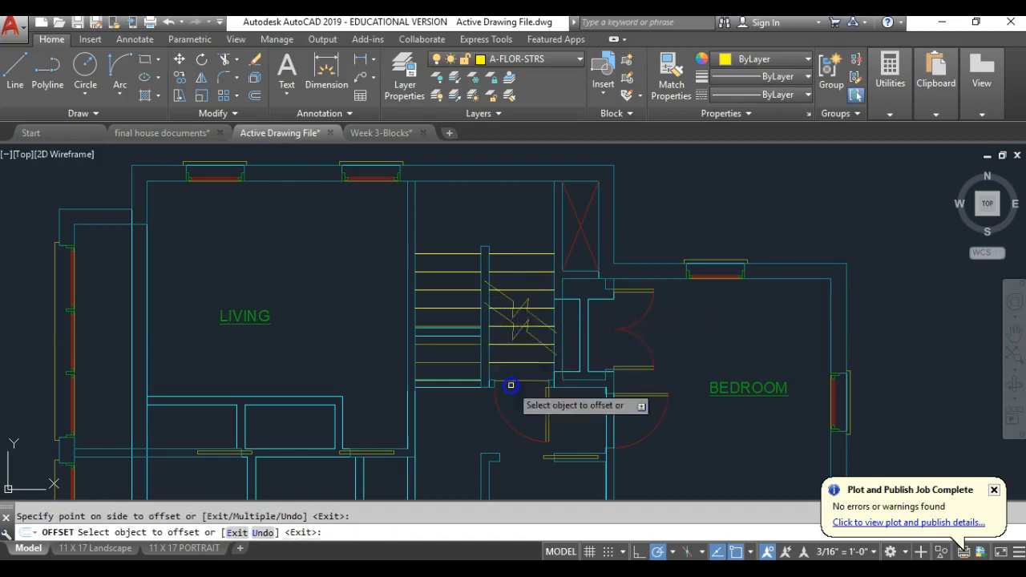
left_click(521, 362)
left_click(515, 398)
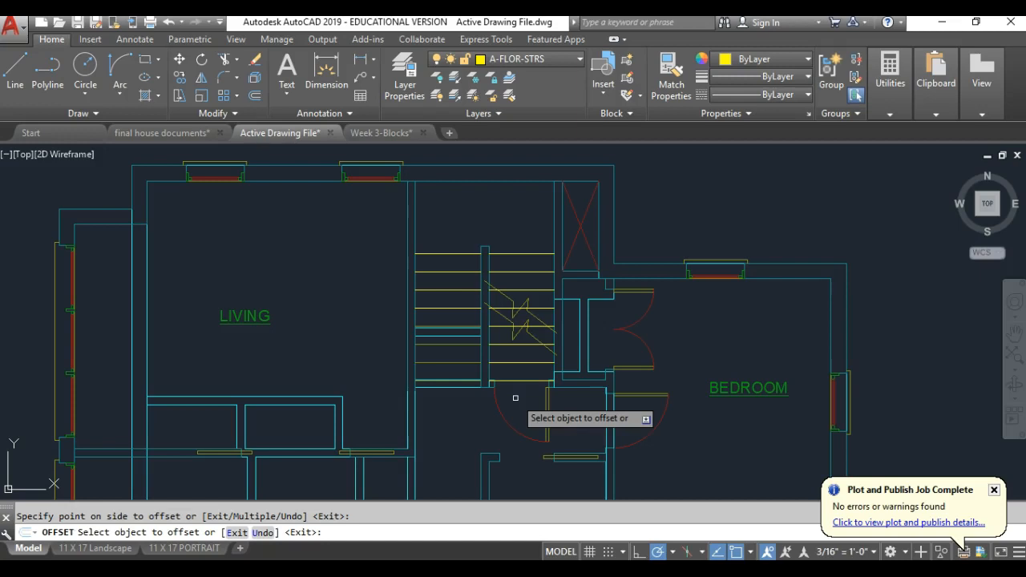
key("Return")
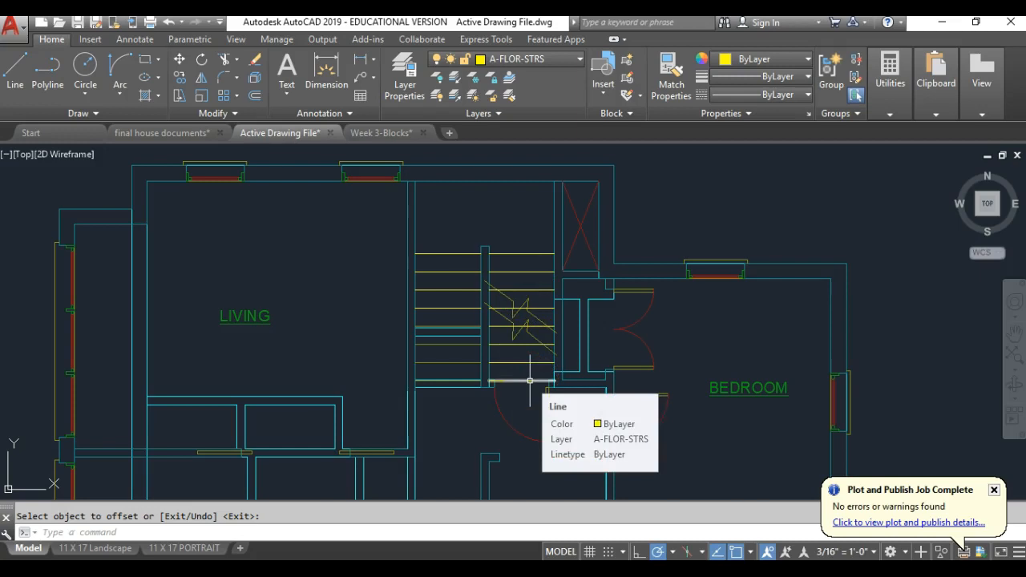
Examine the traced stairs and the first floor plan beneath them, including the shaft, exterior walls and porch
scroll(508, 302, "down", 5)
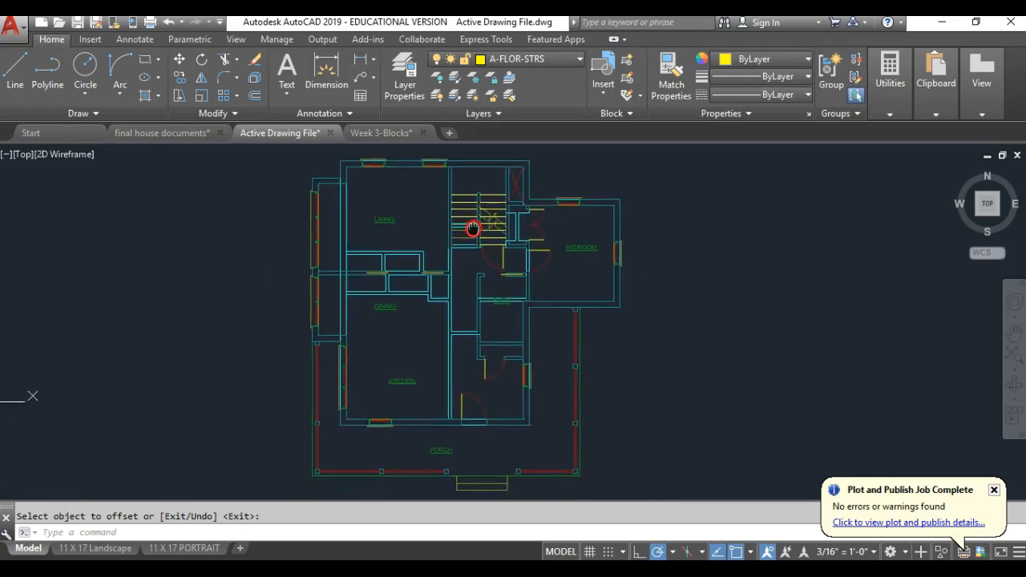
left_click(572, 375)
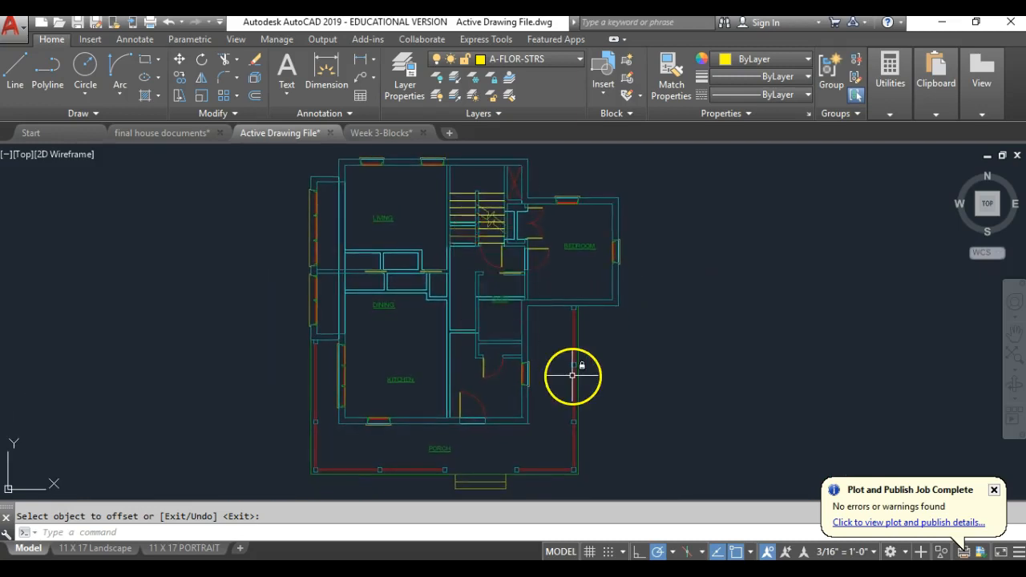
scroll(521, 176, "up", 2)
scroll(527, 172, "up", 1)
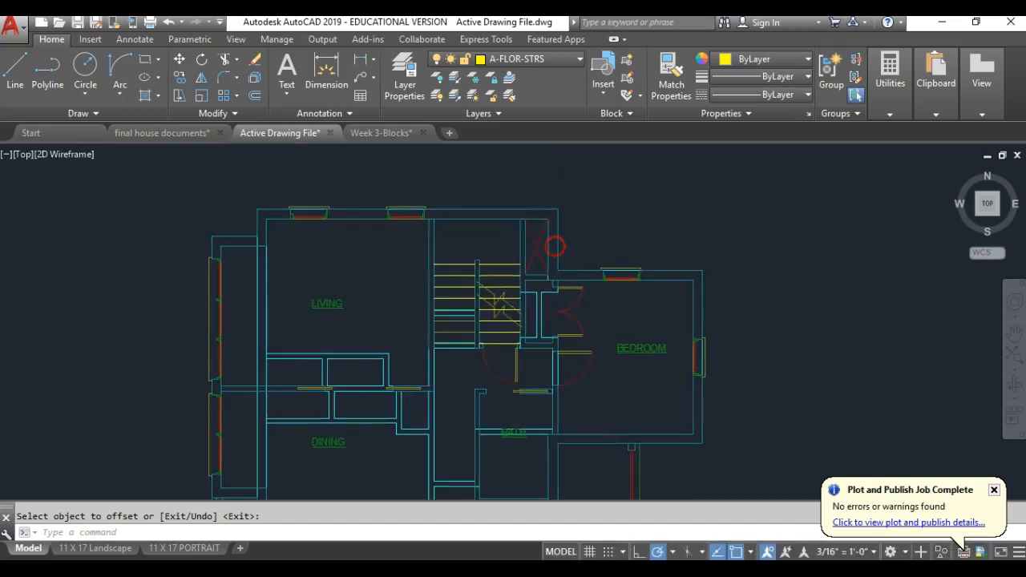
scroll(529, 225, "up", 4)
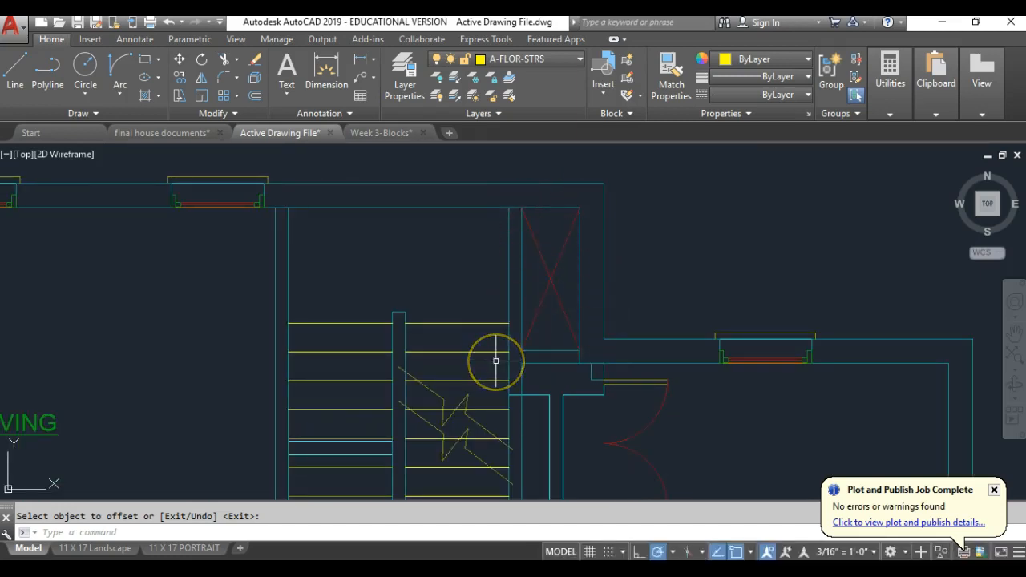
scroll(526, 300, "down", 5)
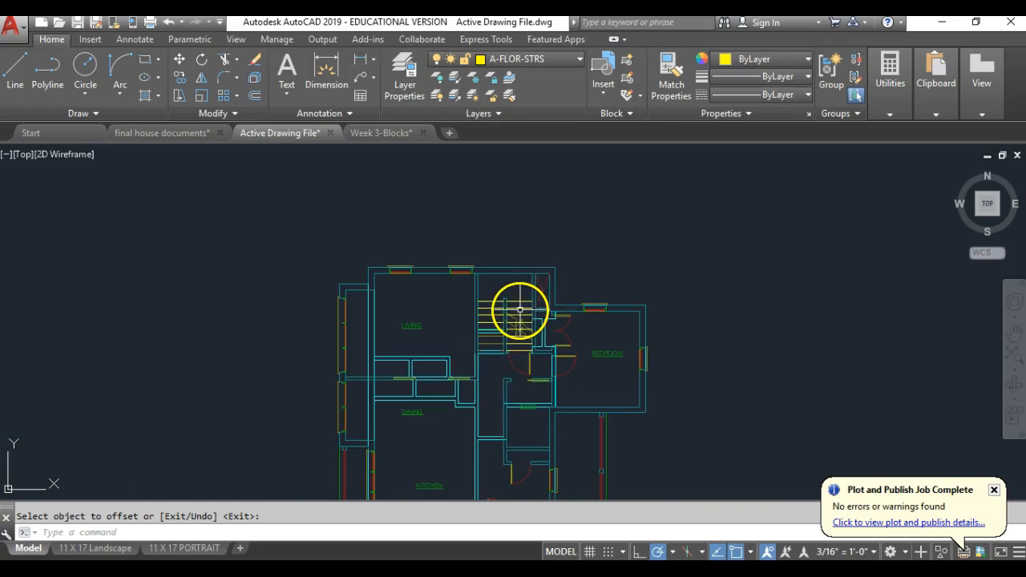
scroll(485, 292, "down", 1)
middle_click_drag(485, 292, 484, 271)
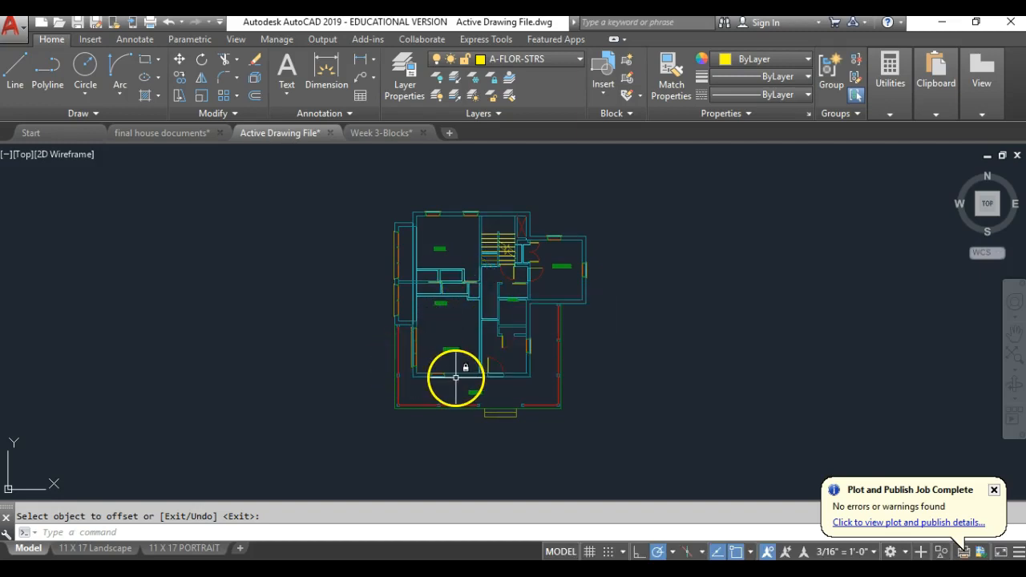
scroll(455, 378, "up", 2)
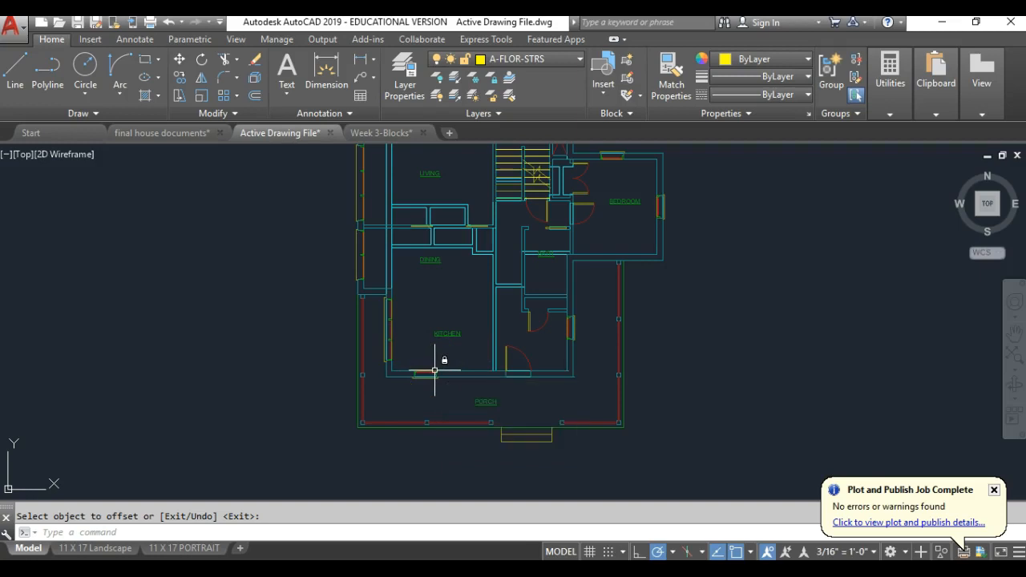
middle_click_drag(492, 238, 494, 294)
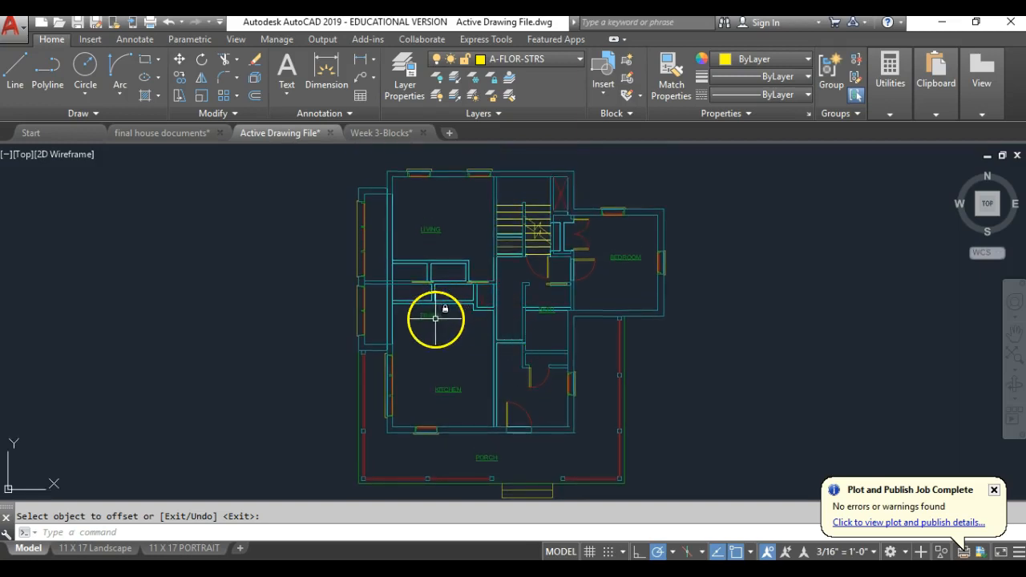
Freeze the 0-first floor block layer to isolate the second floor linework
left_click(567, 61)
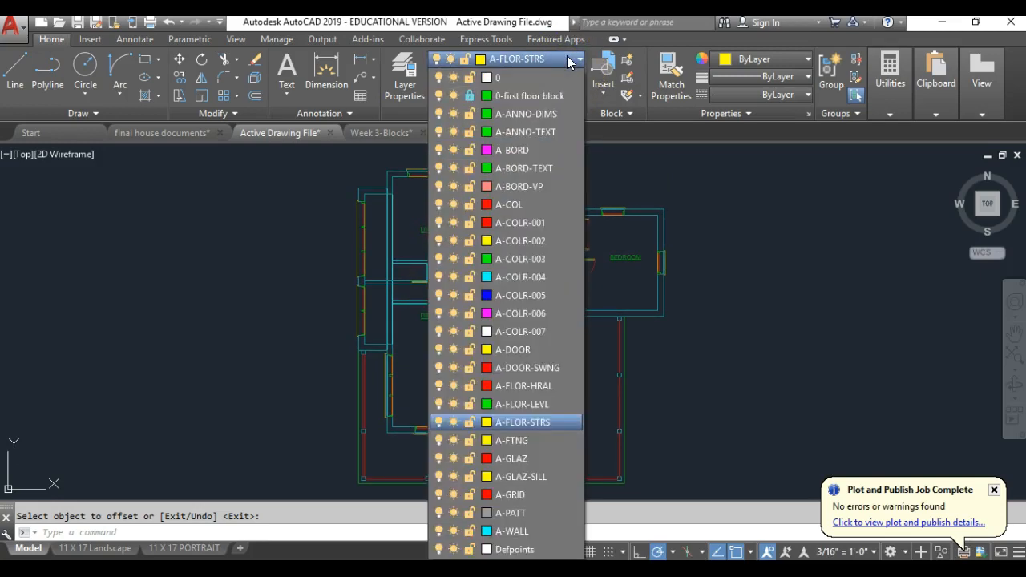
left_click(453, 96)
left_click(188, 275)
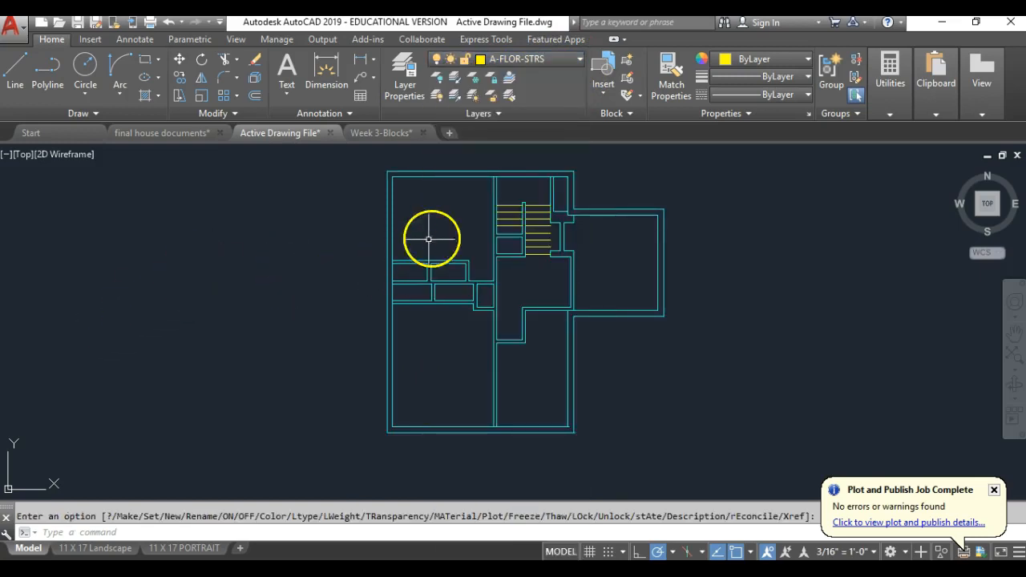
Draw a vertical line closing the gap between the wall ends along the right side of the stairs
scroll(523, 232, "up", 2)
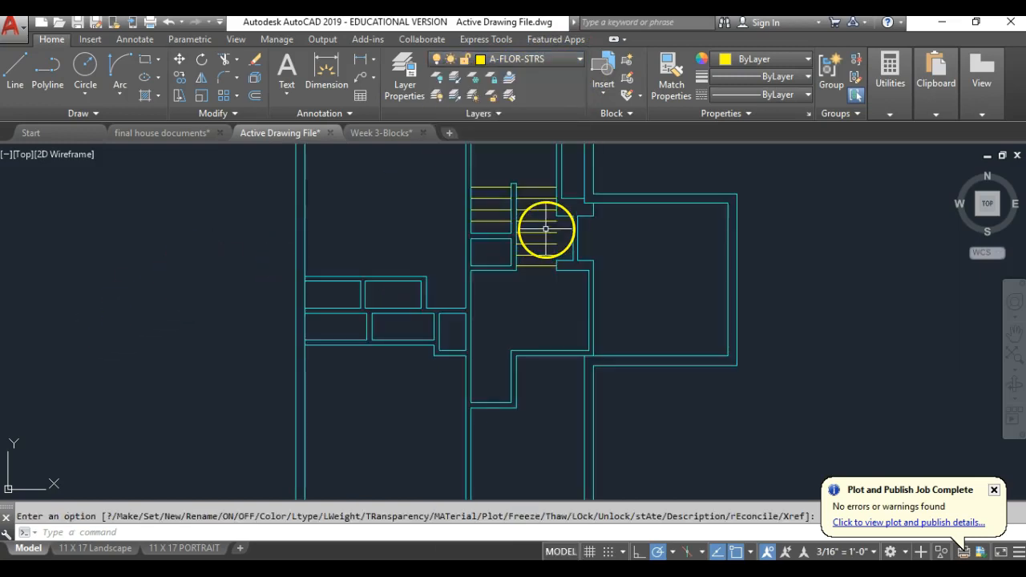
type("l")
key("Return")
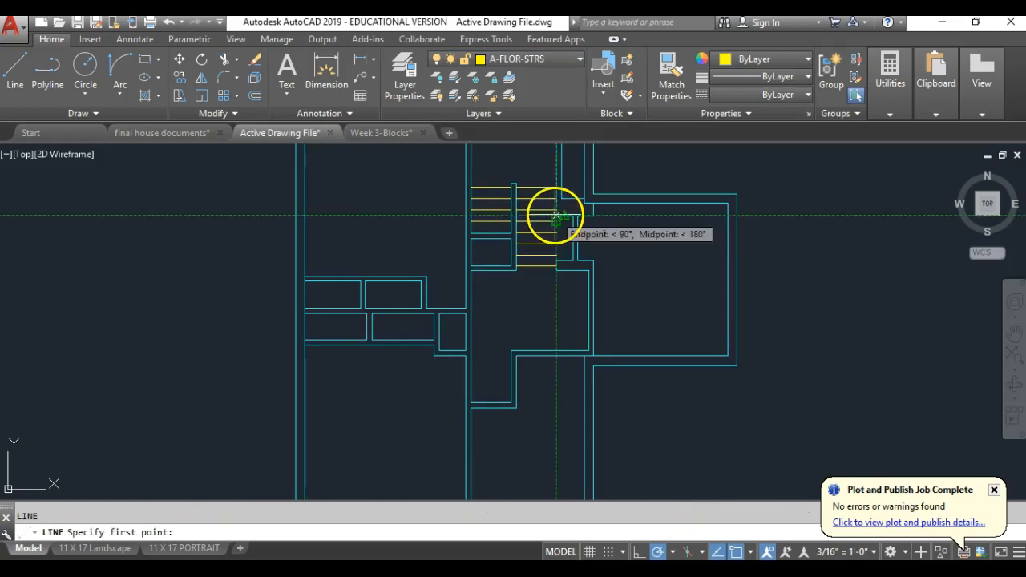
scroll(557, 218, "up", 2)
left_click(558, 216)
left_click(557, 288)
key("Return")
scroll(394, 329, "down", 4)
middle_click_drag(394, 332, 410, 292)
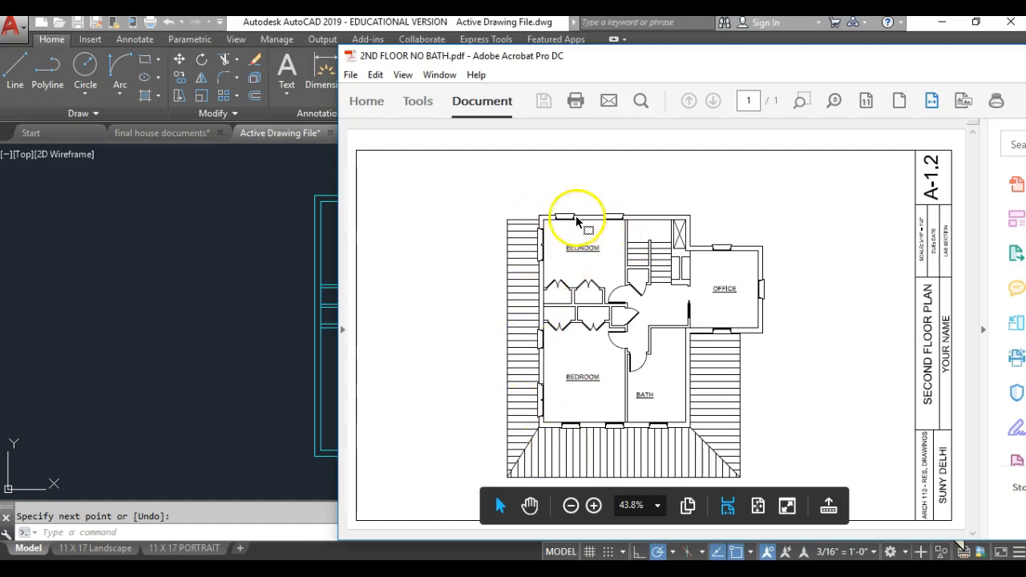
Move the reference PDF out of the way and thaw the 0-first floor block layer again
mouse_move(664, 58)
left_mouse_down()
mouse_move(705, 104)
mouse_move(776, 267)
mouse_move(739, 175)
mouse_move(672, 98)
left_mouse_up()
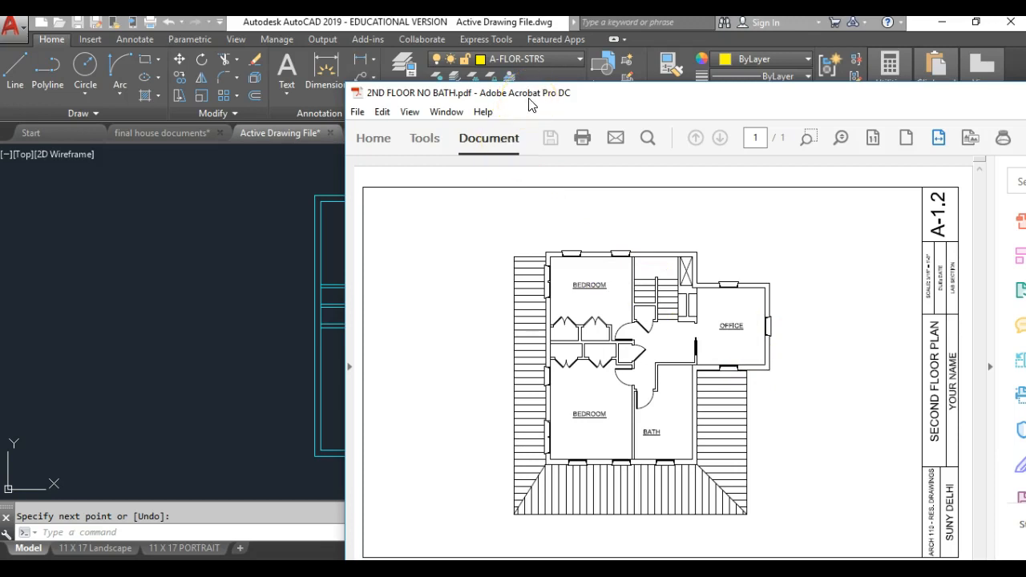
left_click_drag(528, 99, 1025, 109)
left_click(504, 55)
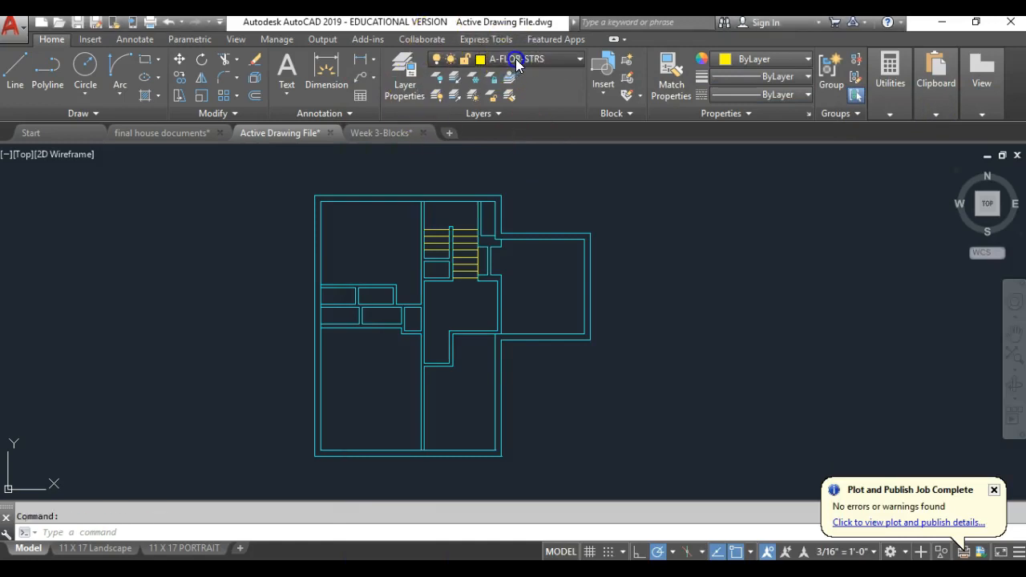
left_click(515, 58)
left_click(456, 96)
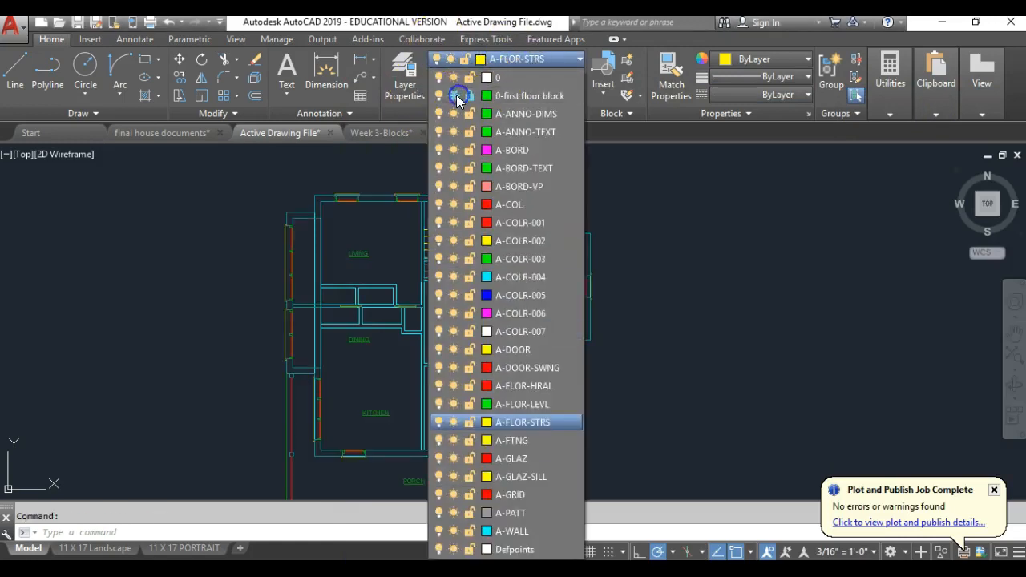
left_click(384, 149)
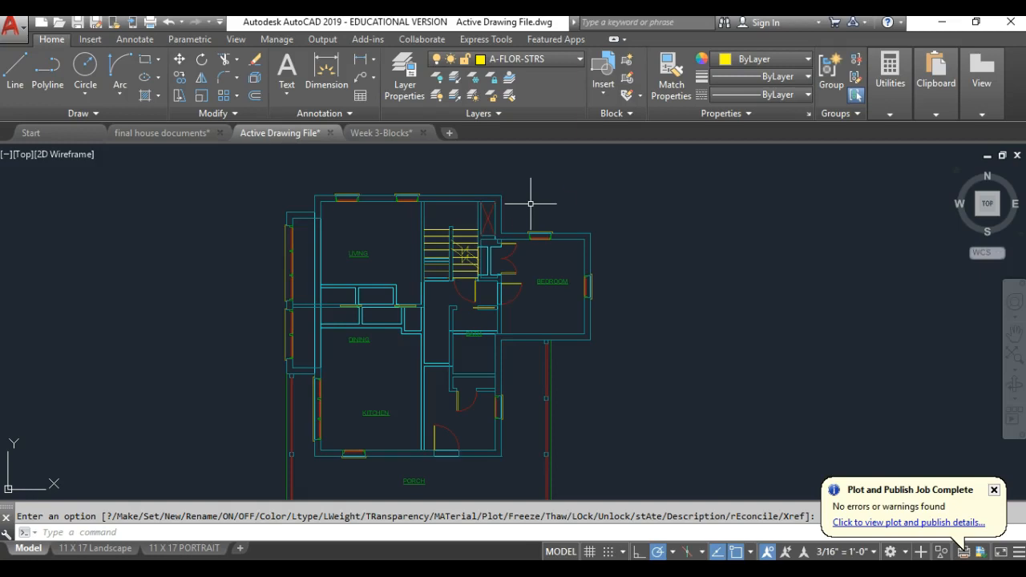
Compare the second floor drawing with the reference plan in 2ND FLOOR NO BATH.pdf
scroll(598, 267, "down", 2)
middle_click_drag(648, 259, 565, 247)
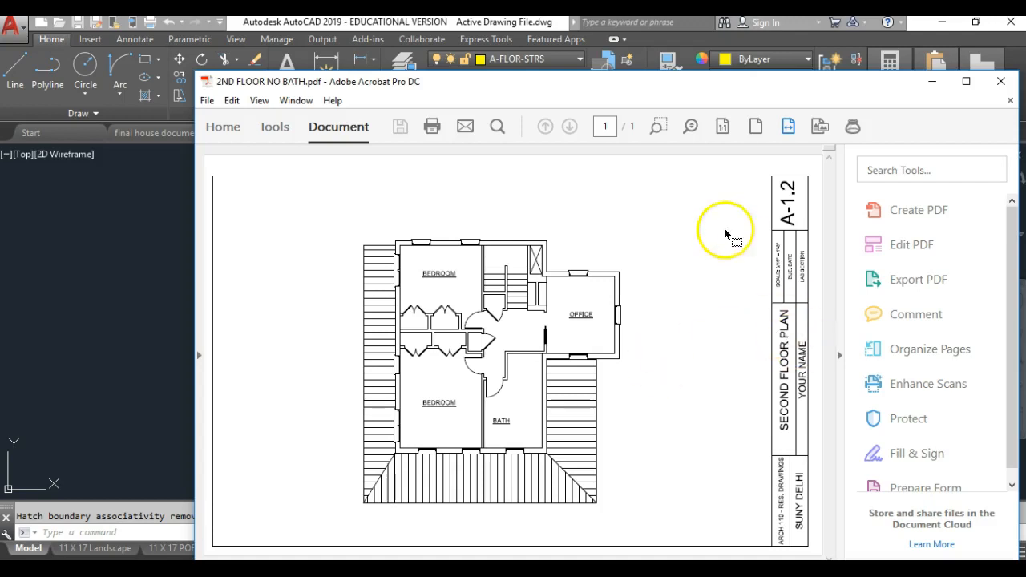
left_click_drag(477, 81, 705, 0)
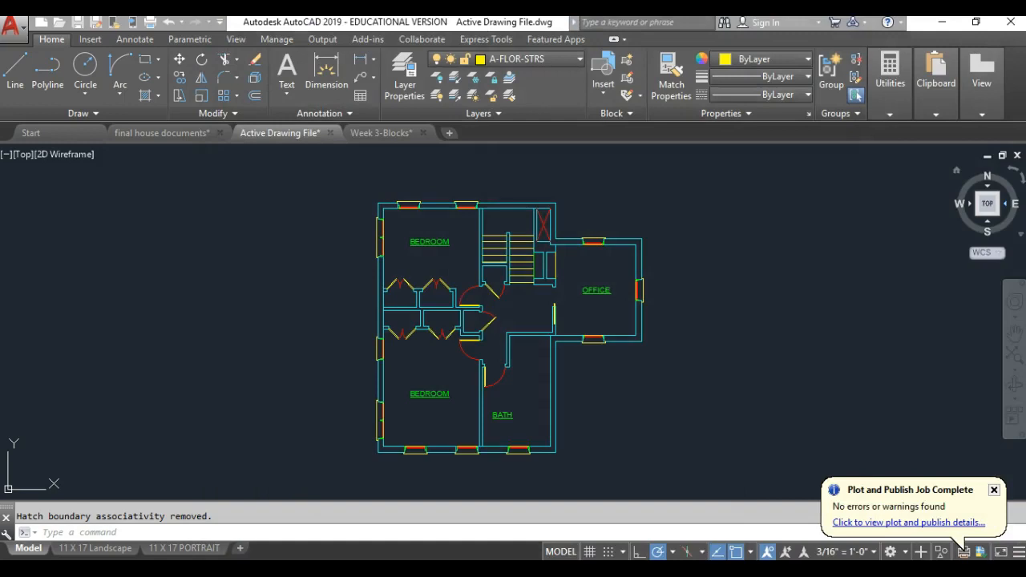